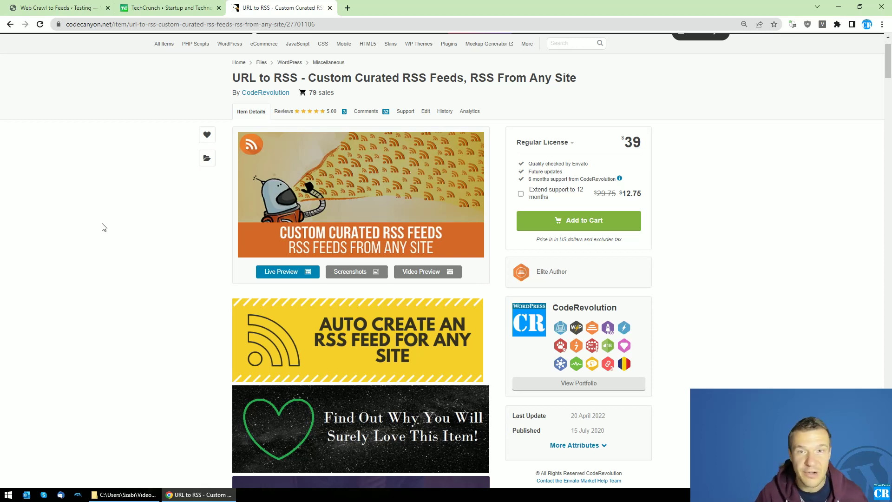
- Compare the Web Crawl to Feeds page with TechCrunch's The Latest article headlines
left_click(198, 4)
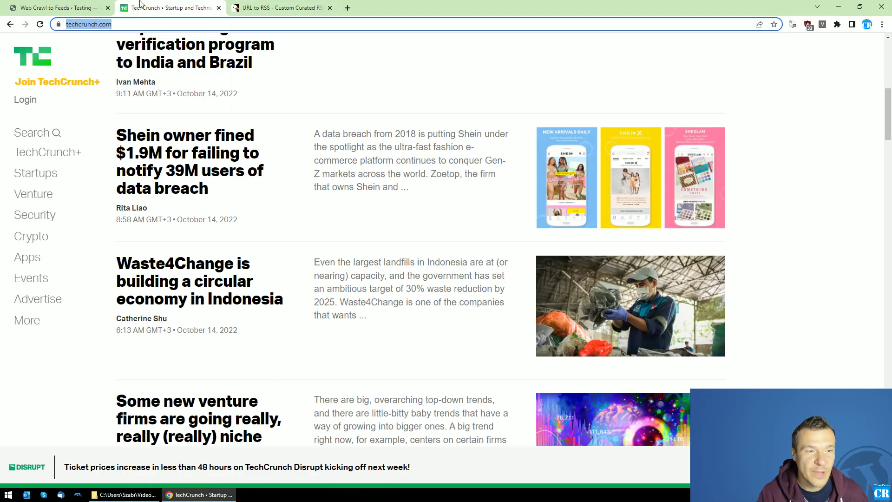
left_click(93, 7)
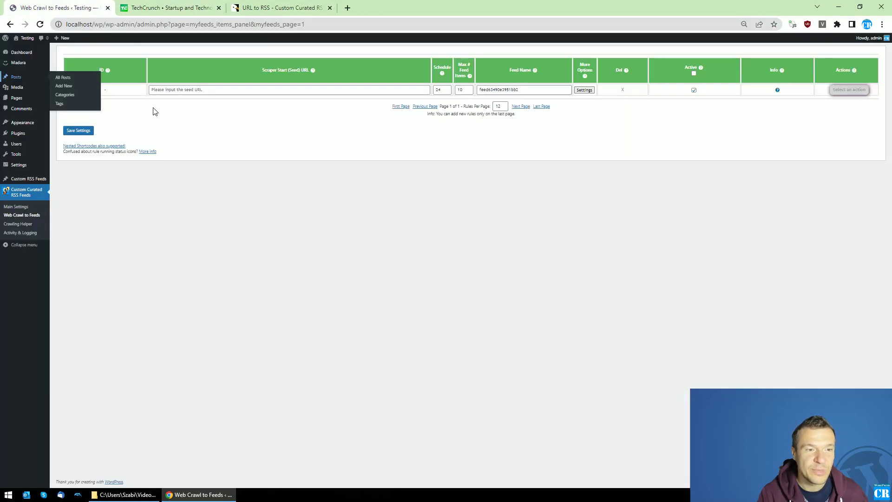
left_click(191, 8)
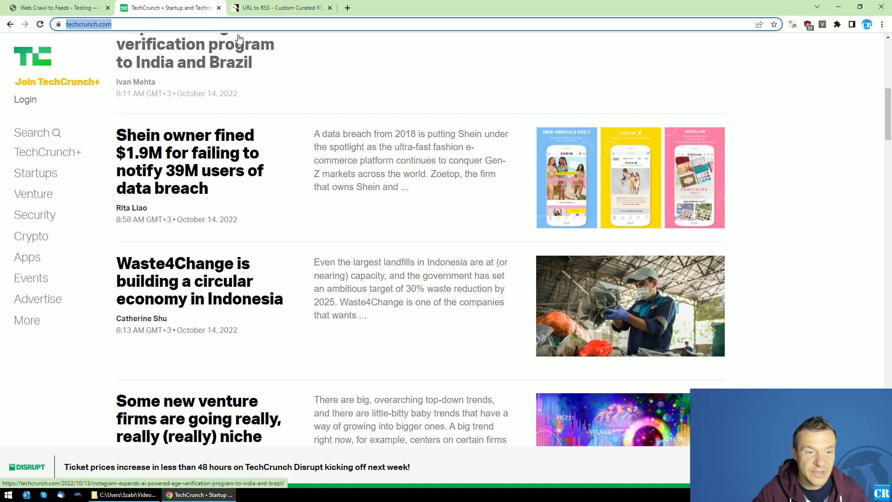
left_click(63, 5)
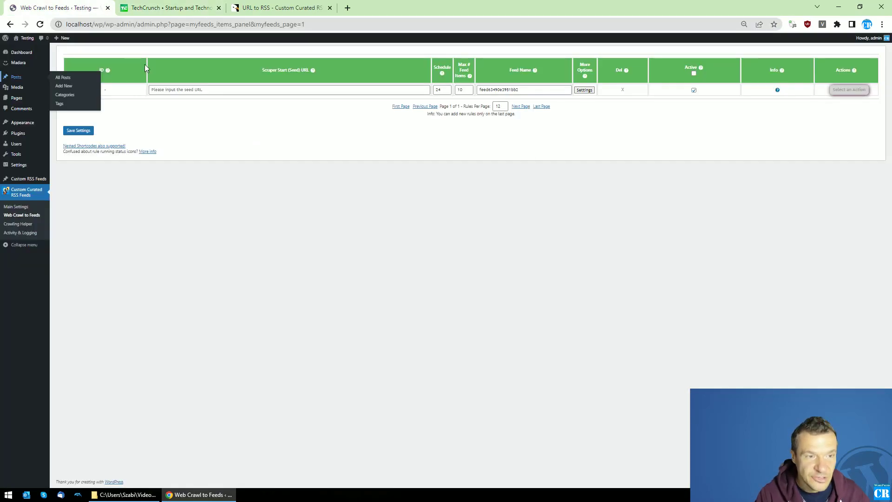
left_click(157, 5)
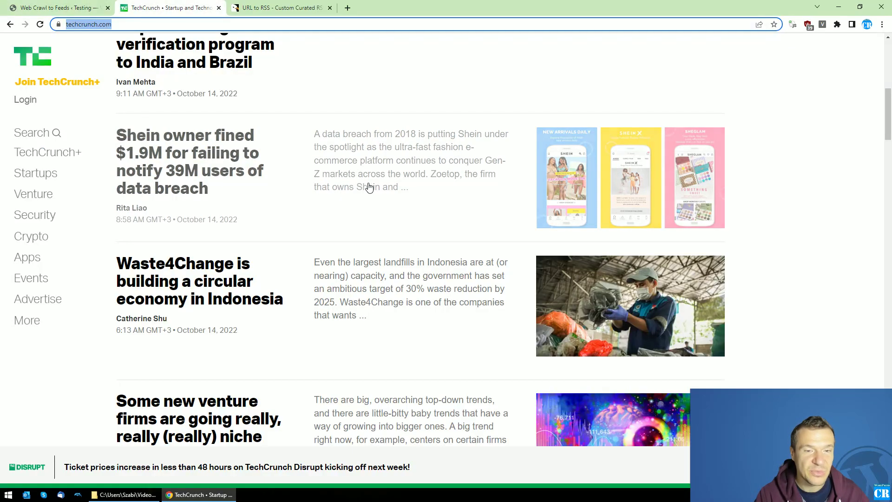
scroll(367, 185, "up", 7)
scroll(325, 222, "up", 3)
scroll(179, 225, "down", 8)
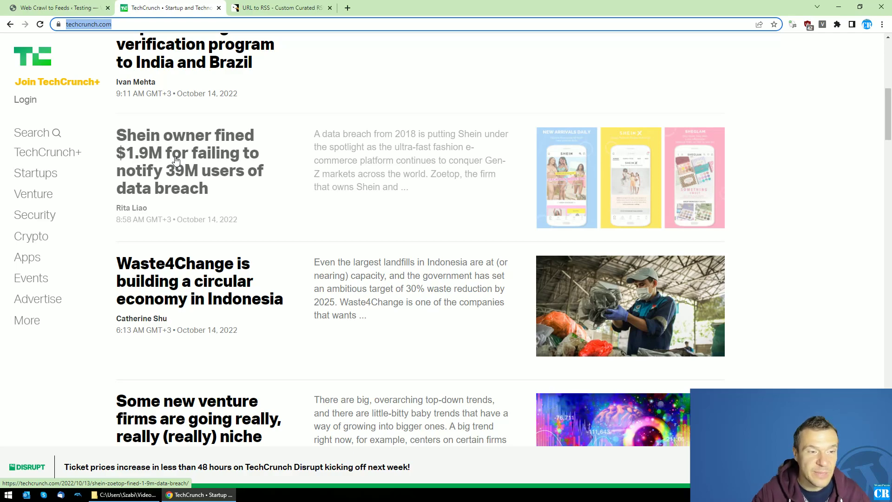
scroll(132, 284, "down", 2)
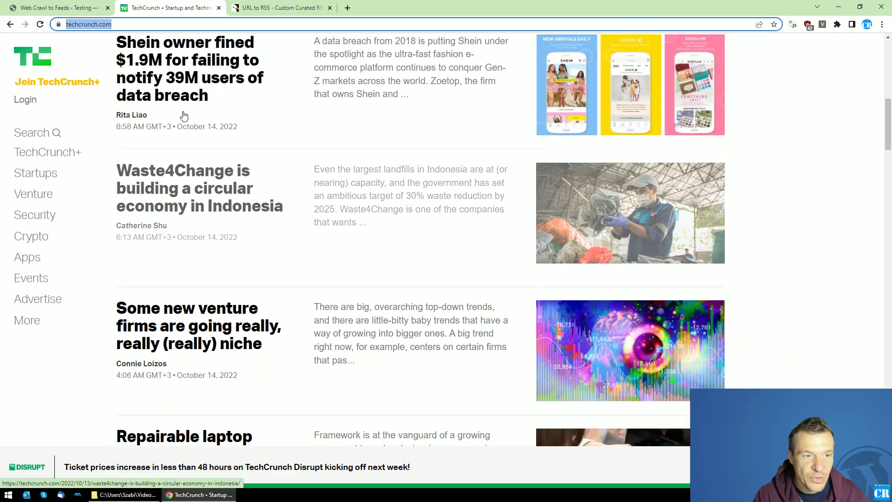
scroll(184, 115, "up", 5)
scroll(150, 288, "down", 3)
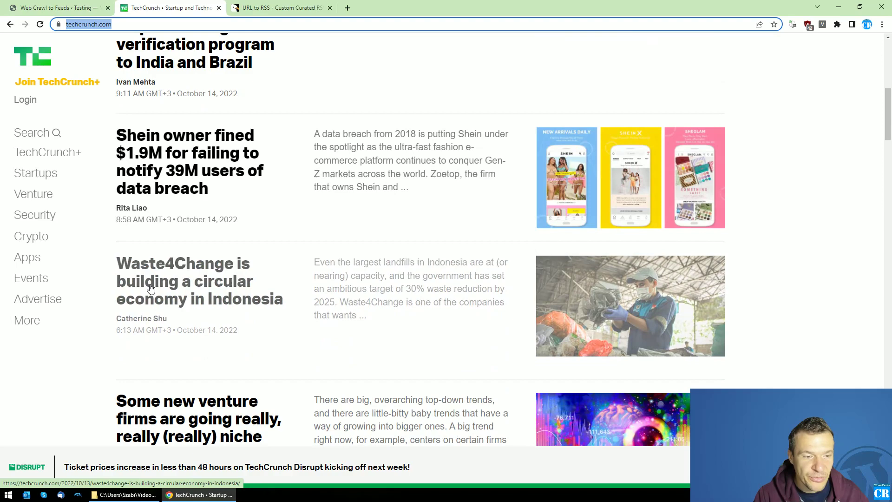
scroll(151, 288, "down", 4)
scroll(164, 356, "down", 2)
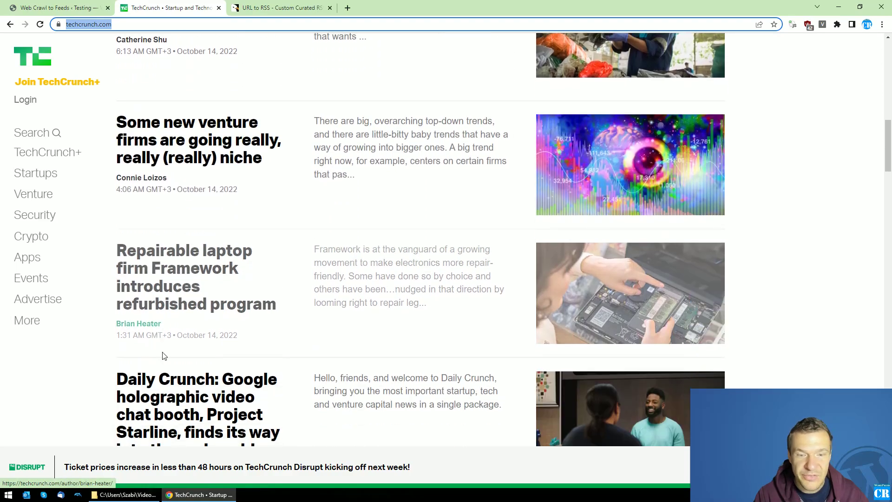
scroll(172, 325, "down", 3)
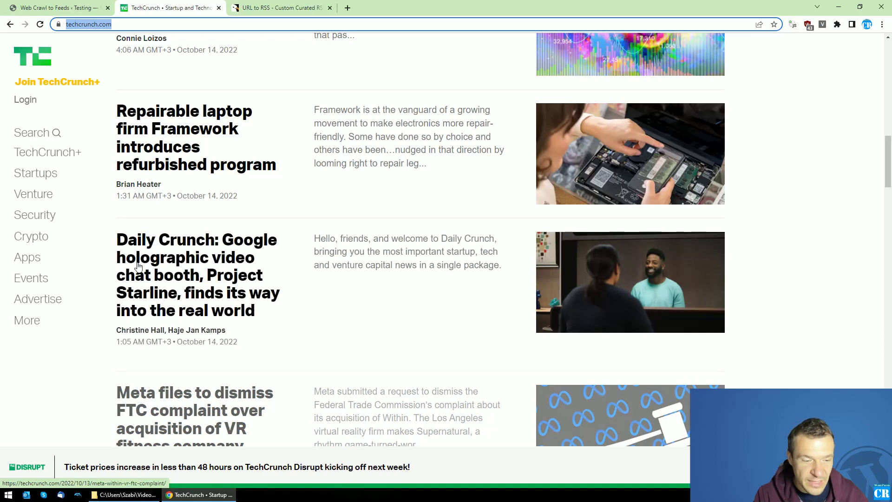
- Recheck the TechCrunch listing and bring up copy options for the techcrunch.com address
left_click(91, 5)
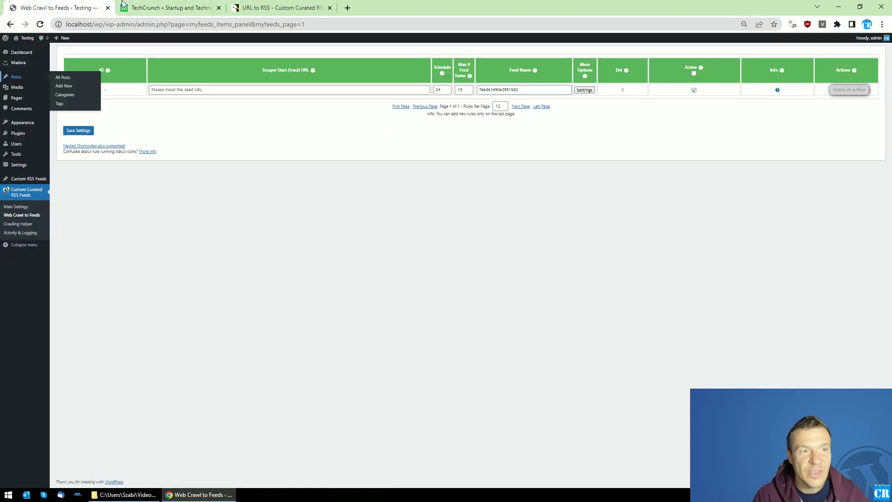
left_click(168, 7)
scroll(200, 180, "up", 3)
scroll(201, 180, "up", 3)
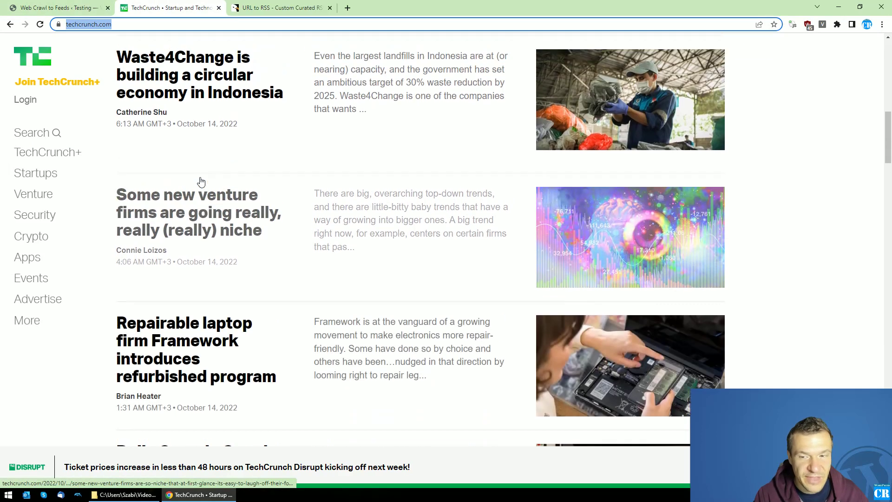
scroll(197, 190, "up", 1)
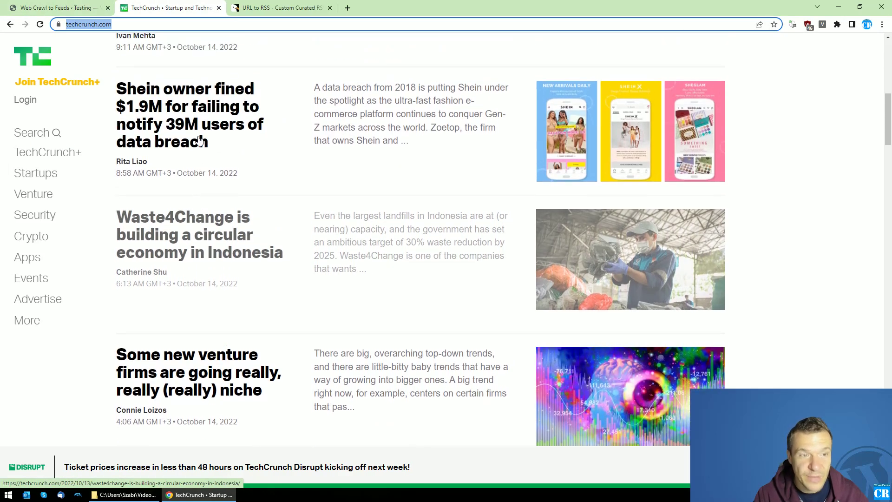
left_click(58, 7)
left_click(169, 5)
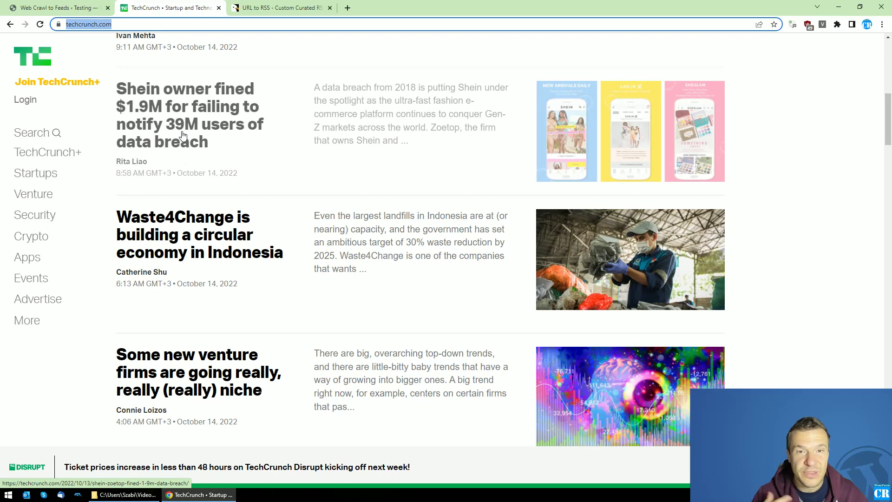
scroll(242, 314, "down", 2)
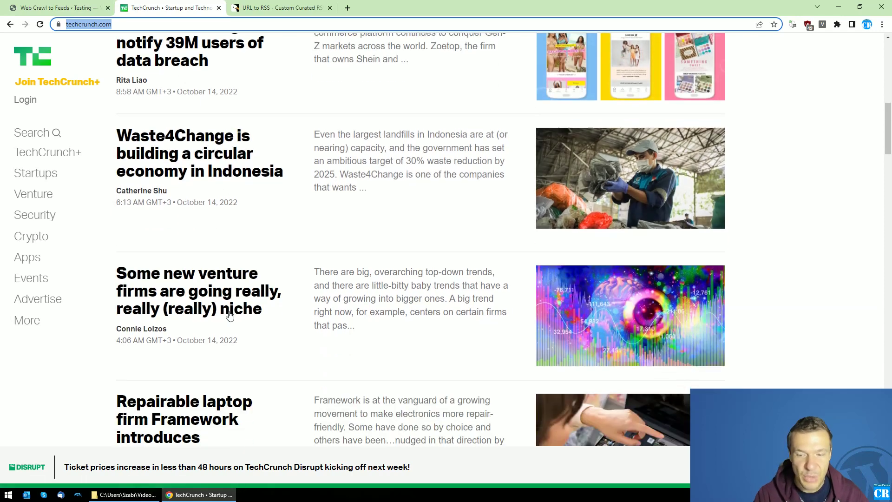
left_click(111, 6)
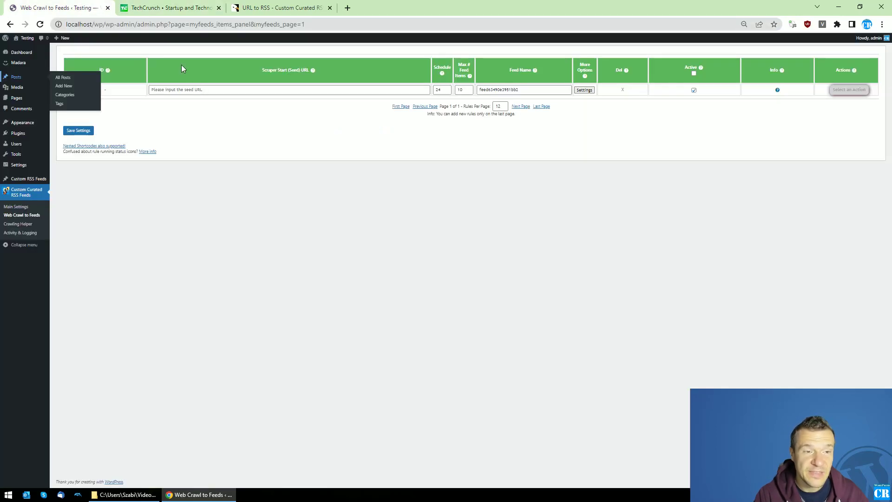
left_click(151, 8)
right_click(152, 24)
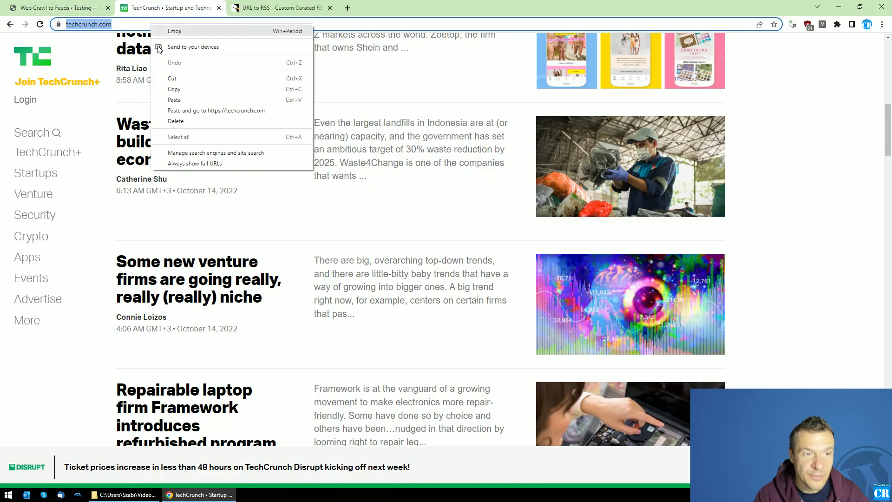
left_click(166, 89)
left_click(60, 7)
left_click(167, 90)
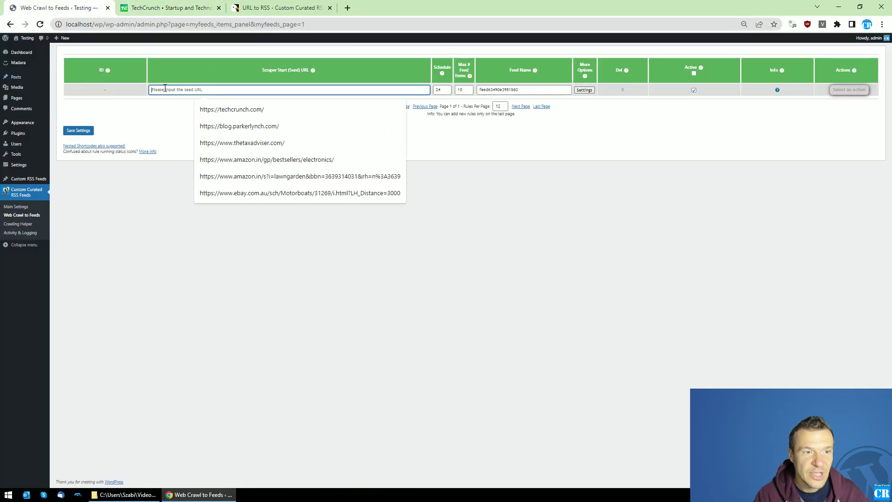
right_click(167, 91)
left_click(188, 163)
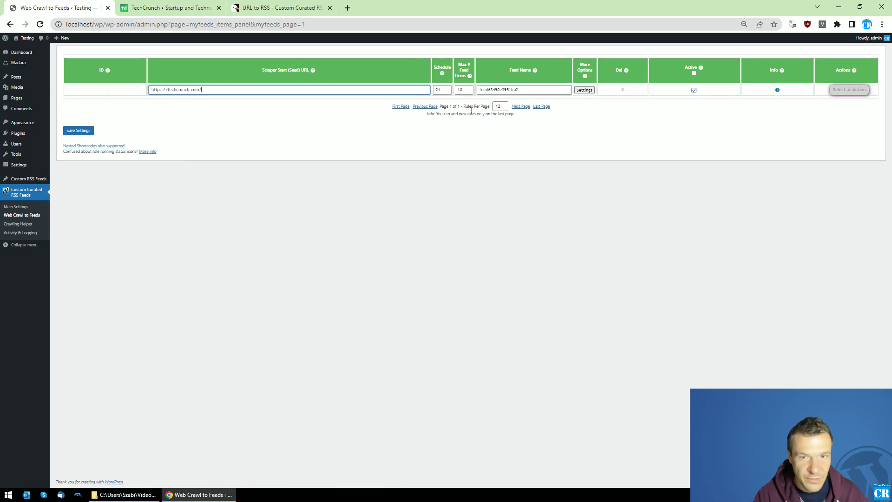
- Replace the generated feed name with 'techcru'
left_click(462, 90)
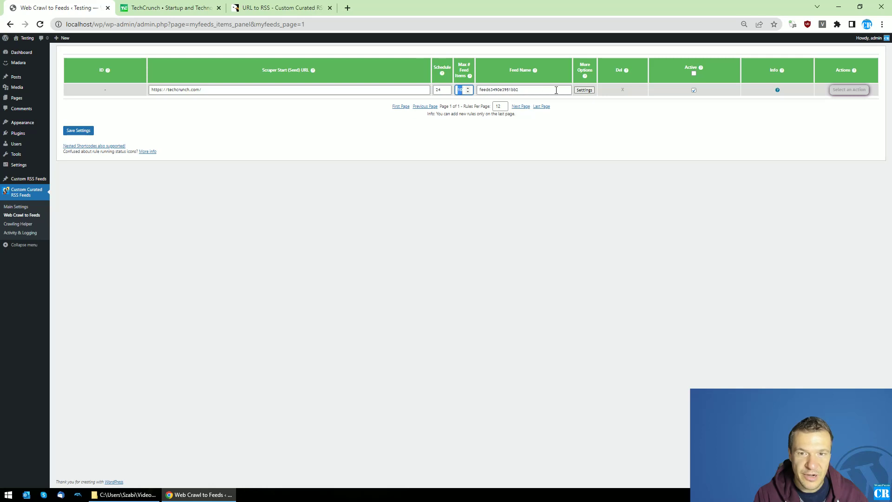
double_click(536, 90)
type("tech")
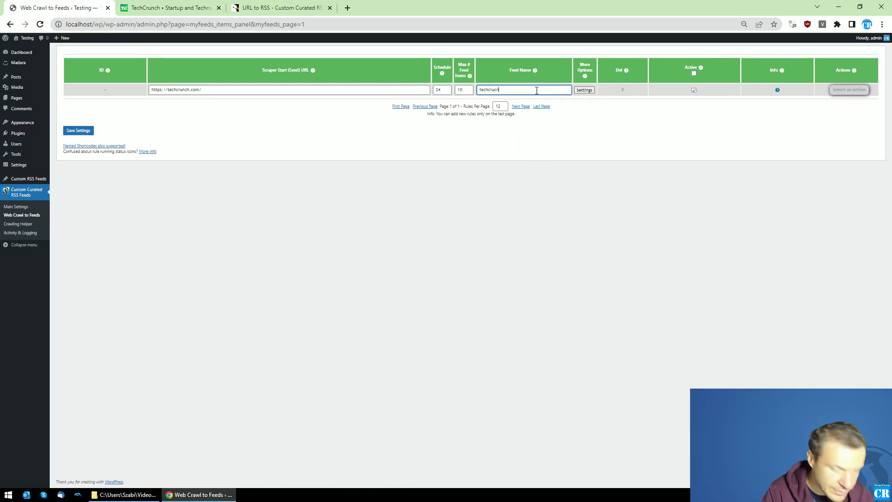
type("crucn")
key("BackSpace")
key("BackSpace")
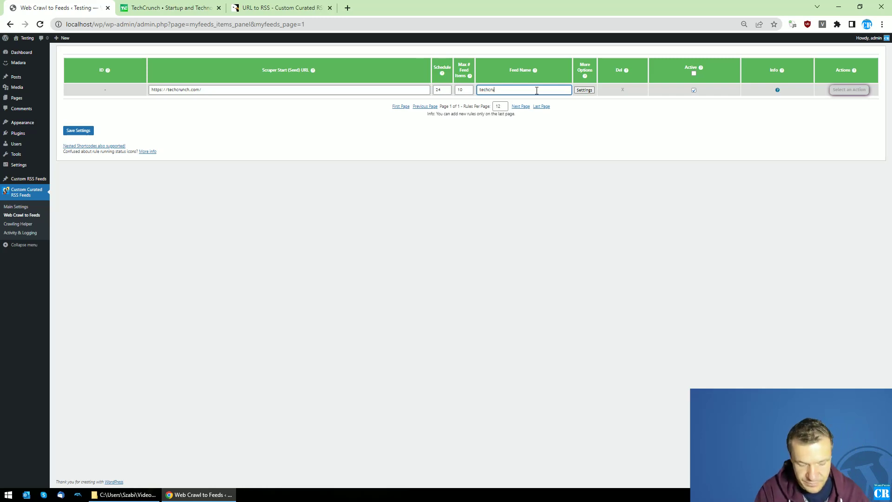
- In the rule's advanced settings, skip scraping the start URL and choose visual picking of seed links
left_click(584, 89)
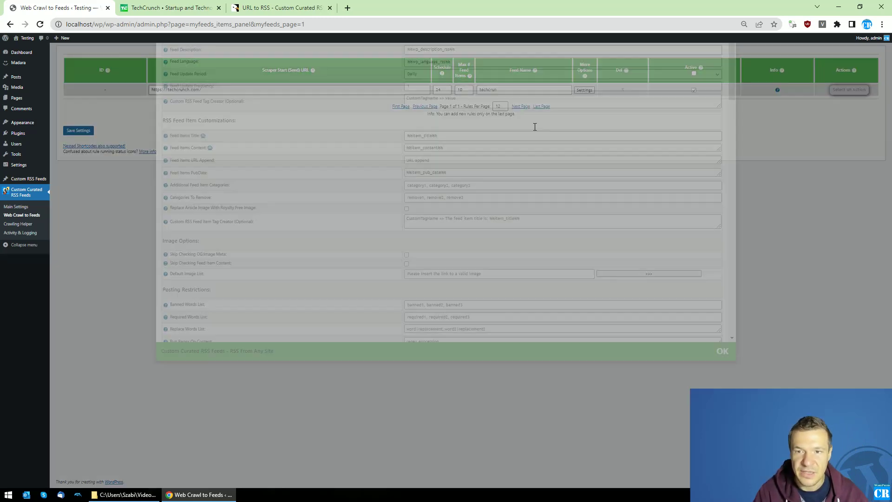
scroll(368, 260, "down", 10)
scroll(366, 257, "down", 1)
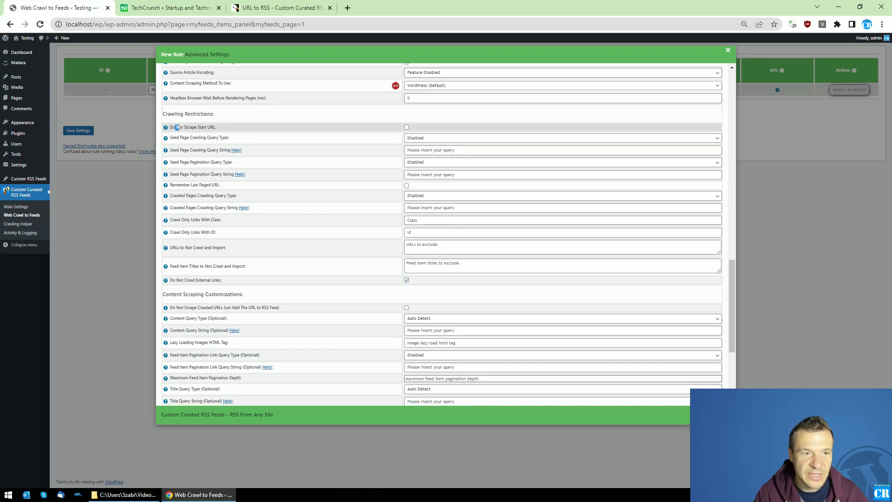
left_click_drag(178, 127, 197, 127)
left_click(407, 126)
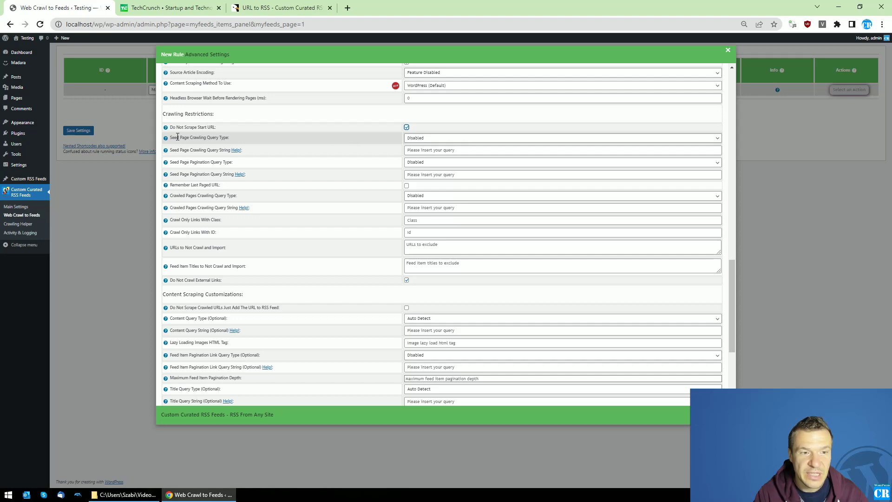
left_click(412, 137)
left_click(414, 149)
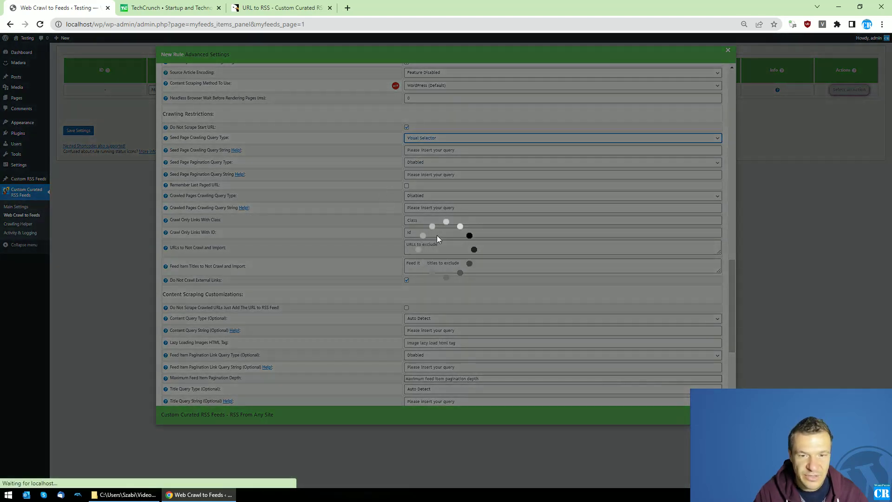
- Pick the Instagram headline as the link pattern, enable URL-only feed mode, and save the rule
scroll(133, 235, "down", 2)
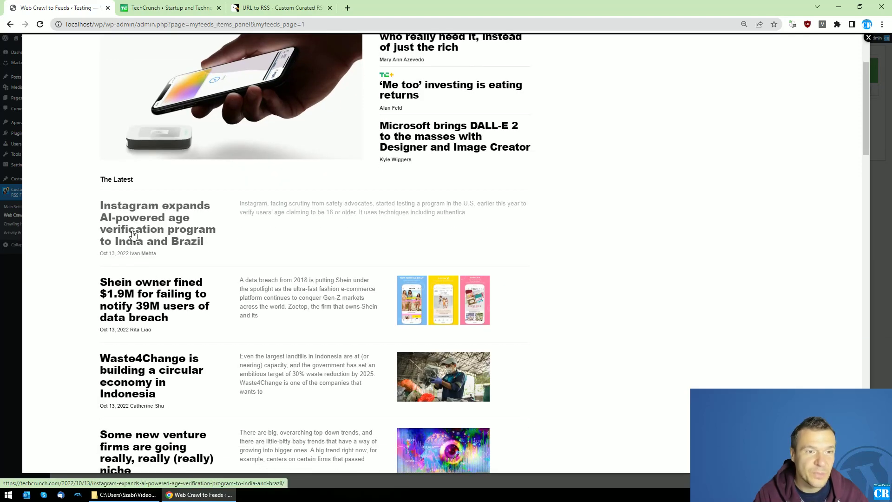
left_click(133, 235)
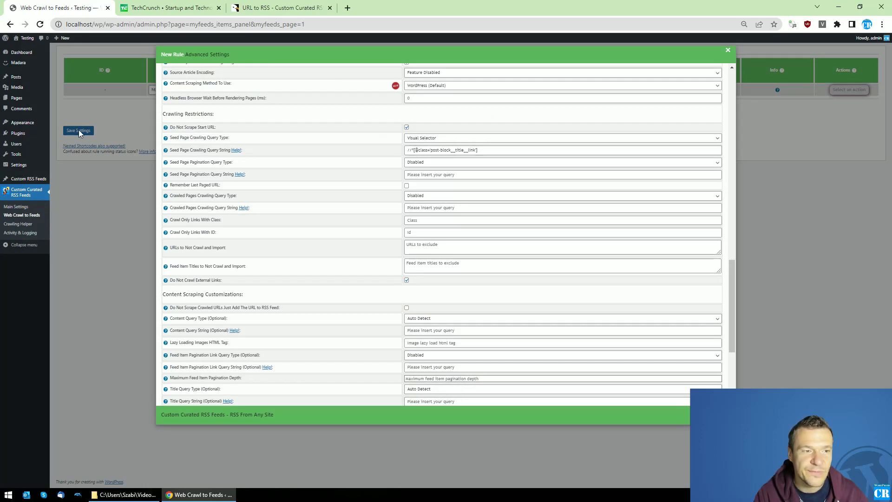
scroll(209, 232, "down", 2)
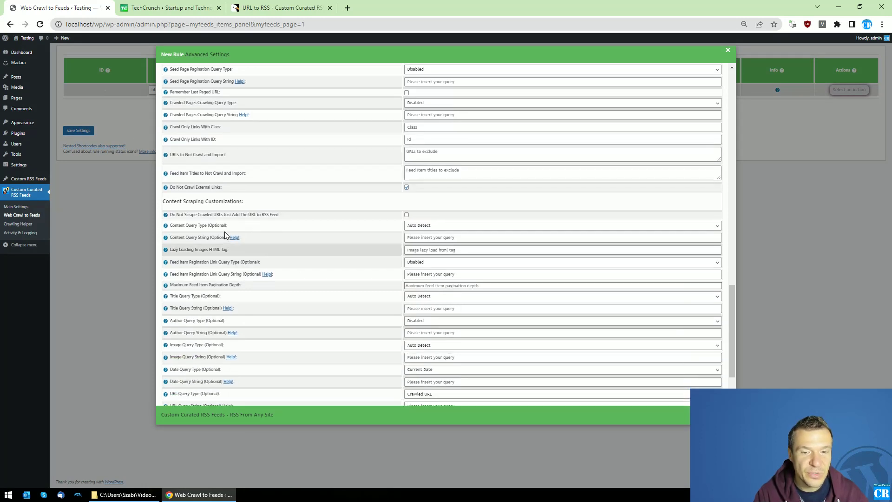
left_click_drag(170, 214, 279, 221)
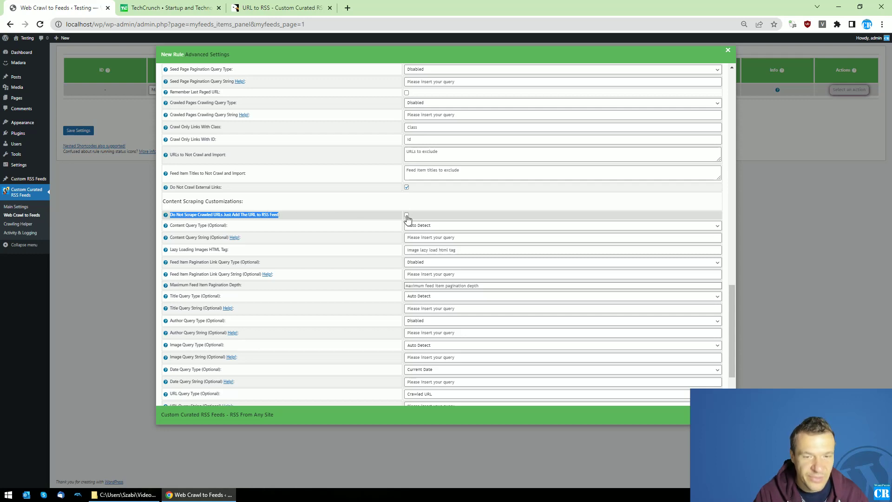
left_click(92, 132)
left_click(91, 131)
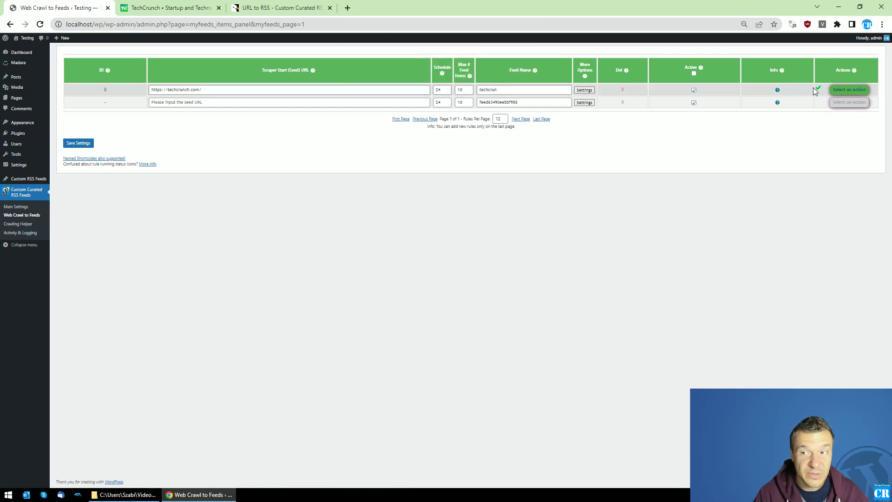
- Reload the rules page and open rule 0's techcrun resulting feed in a new tab
left_click(40, 24)
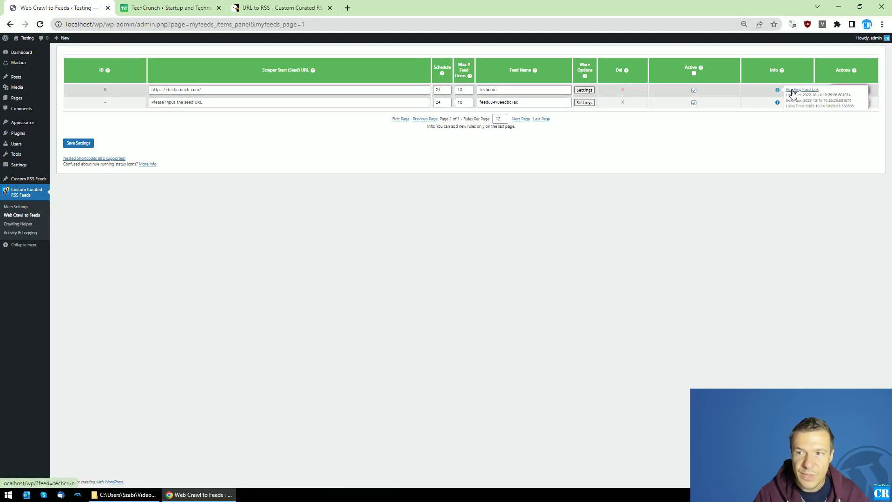
middle_click(791, 93)
left_click(172, 6)
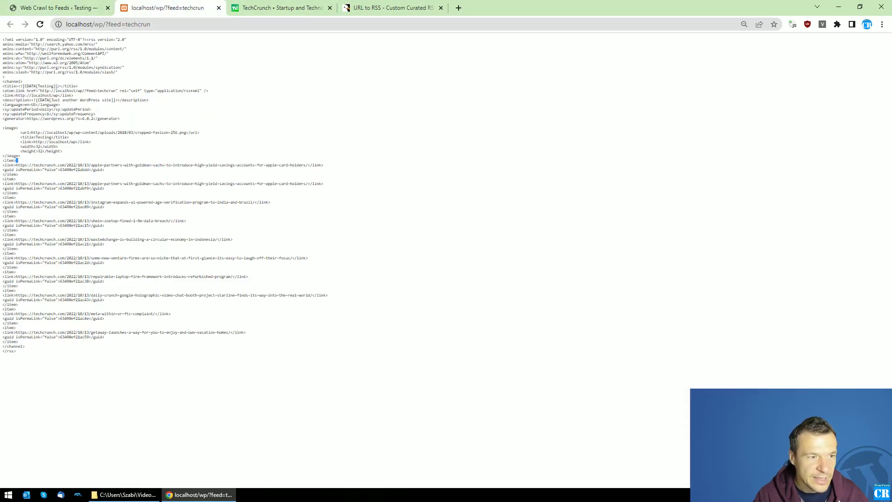
- Count the techcrun feed's 10 <item> entries against TechCrunch's latest articles, then return to Web Crawl to Feeds
left_click_drag(17, 160, 2, 162)
key("ctrl+f")
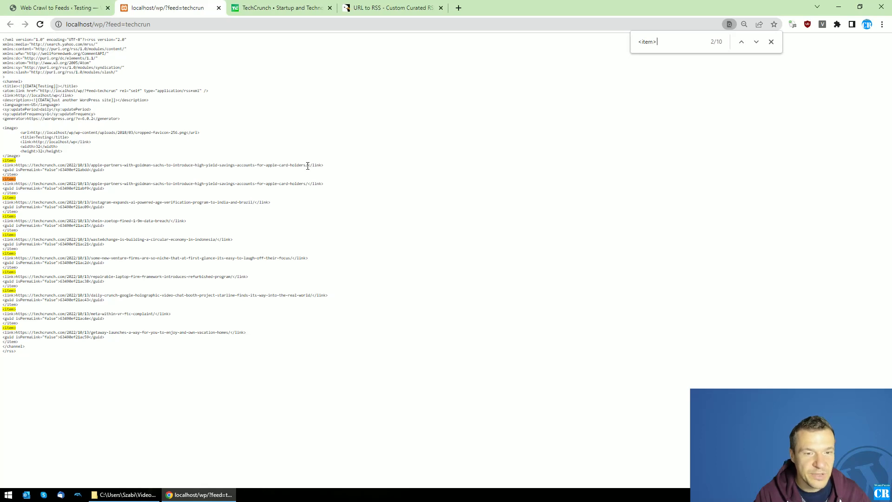
left_click(279, 8)
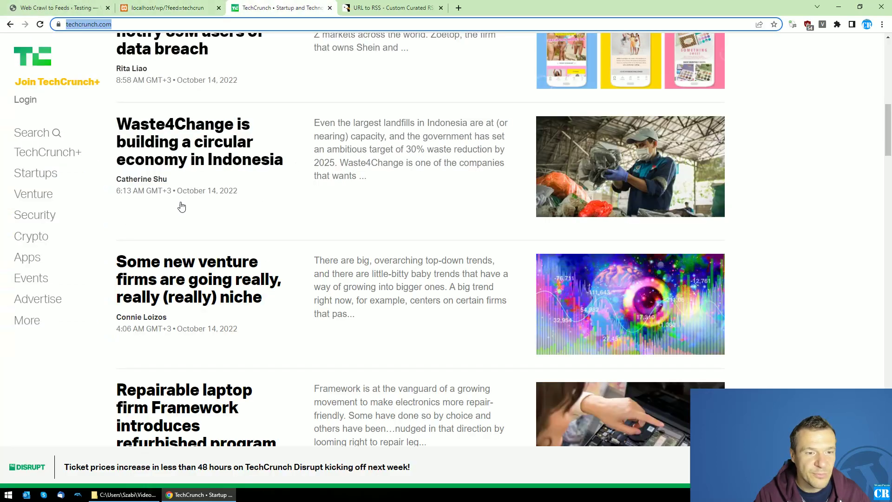
left_click(134, 5)
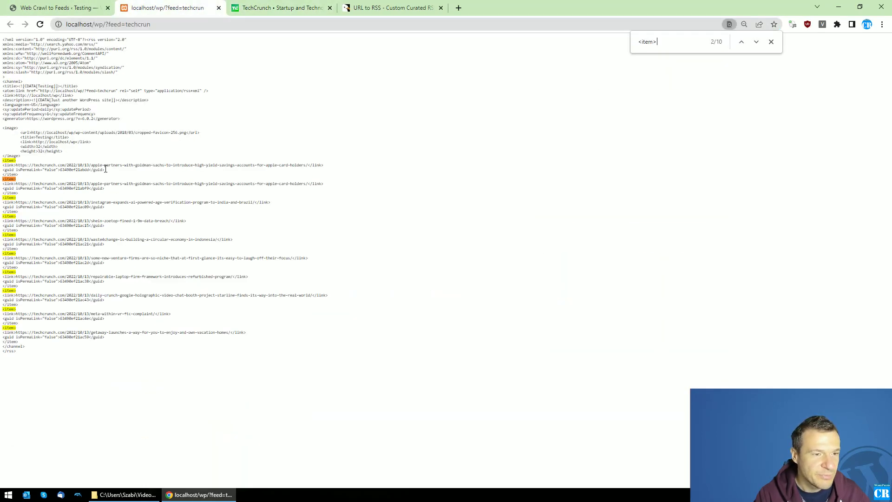
left_click(241, 4)
scroll(204, 223, "up", 9)
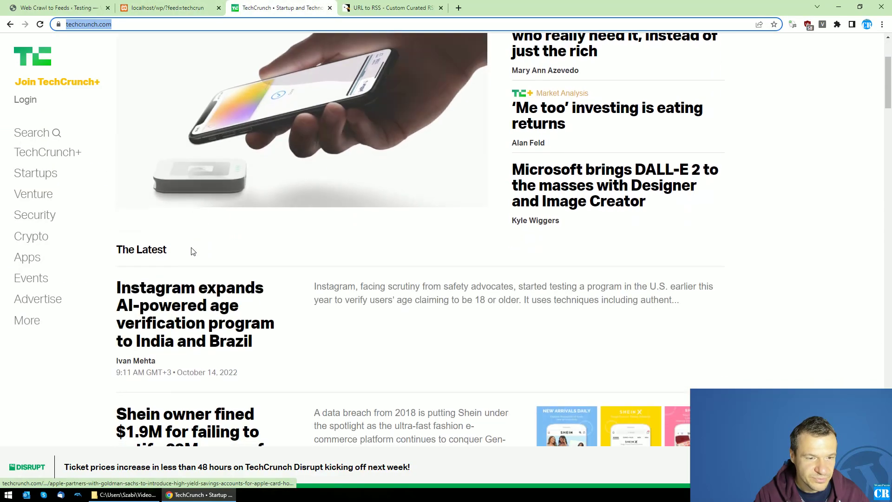
scroll(193, 251, "up", 3)
scroll(193, 260, "down", 5)
scroll(189, 284, "up", 5)
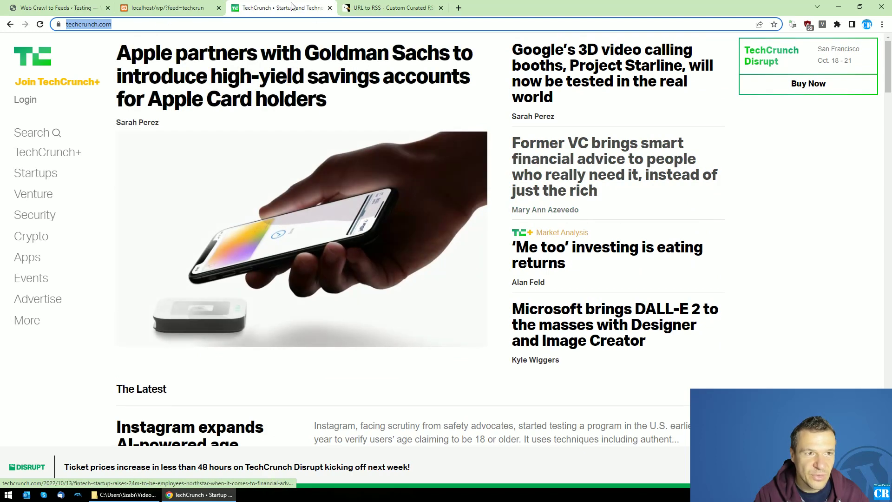
left_click(217, 3)
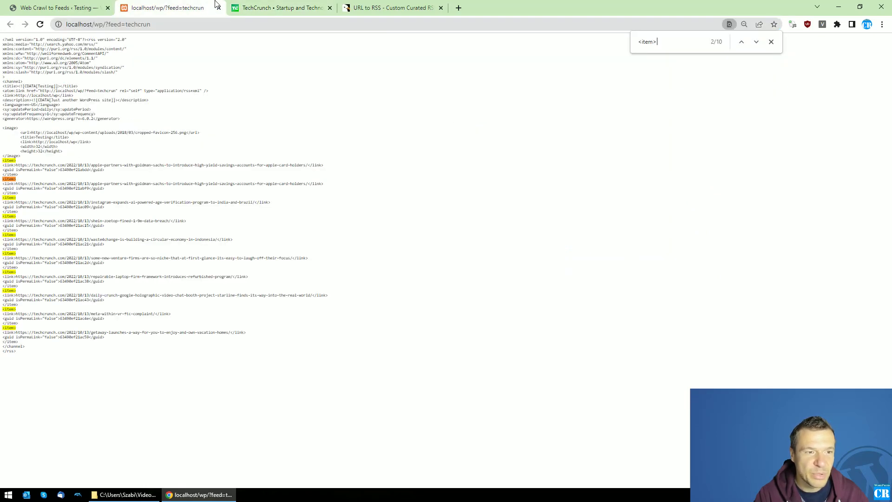
left_click(248, 9)
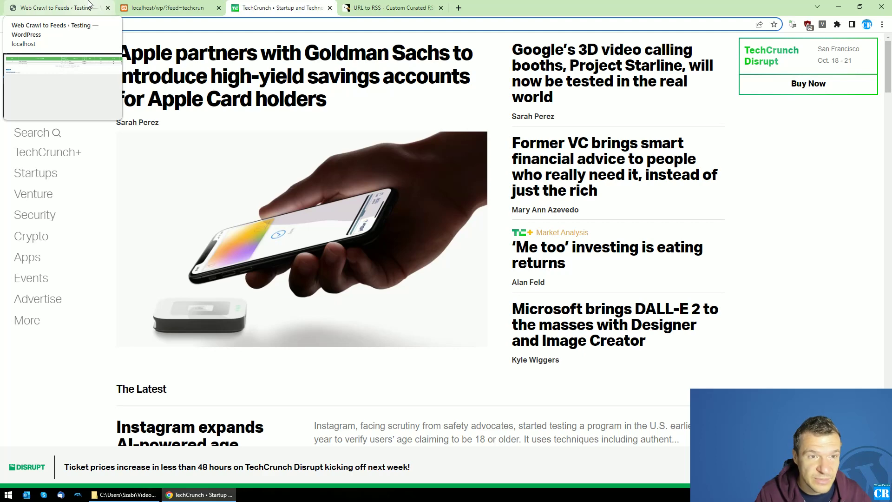
left_click(88, 5)
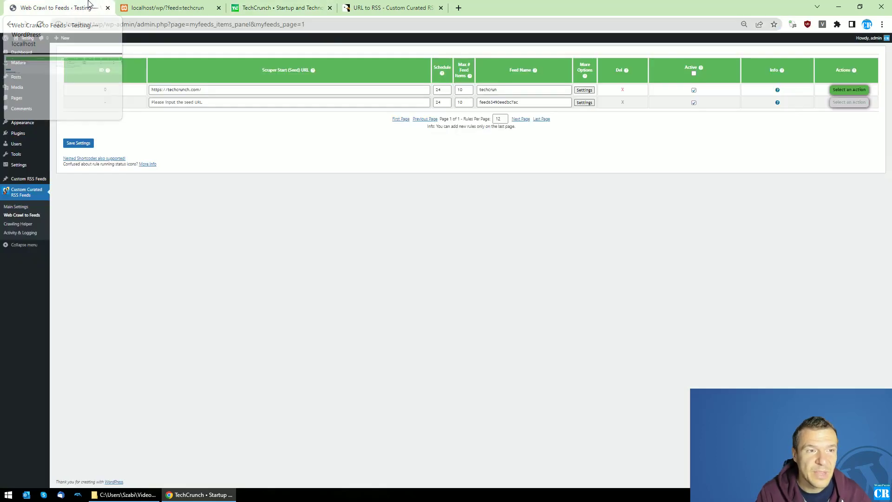
- Untick 'Do Not Scrape Crawled URLs Just Add The URL to RSS Feed' for rule 0
left_click(583, 89)
scroll(399, 251, "down", 20)
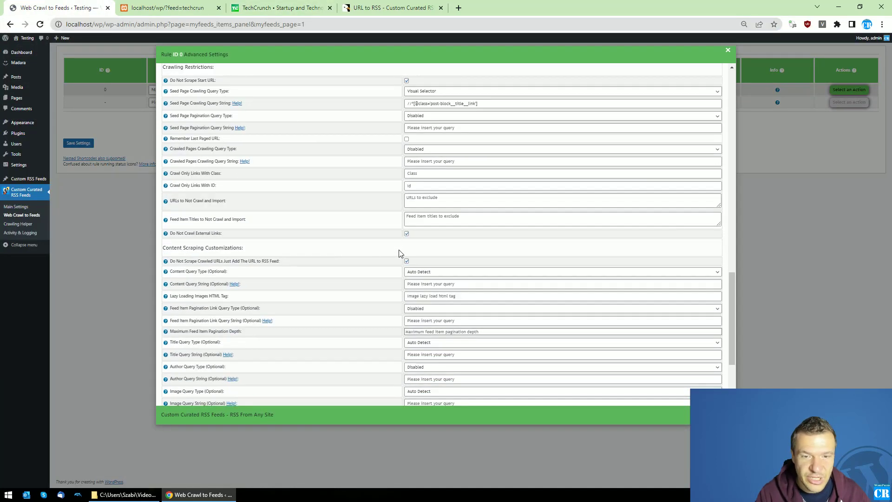
left_click(407, 170)
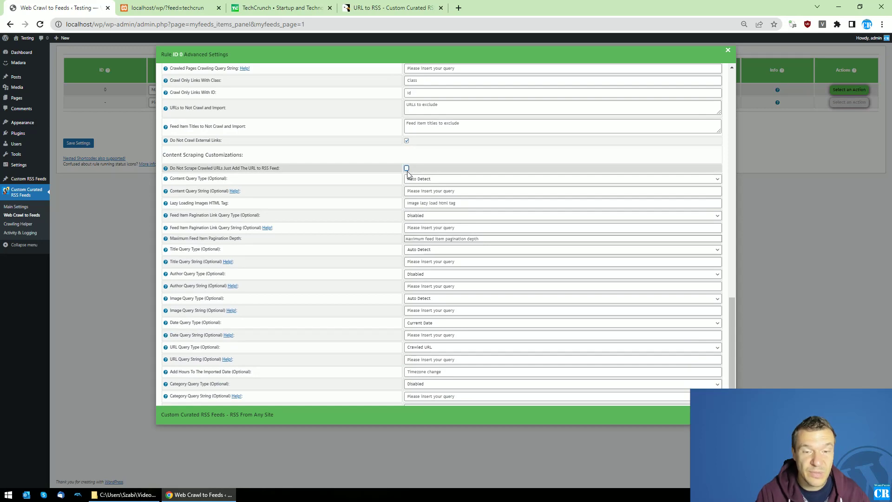
- View the Instagram article's full content on TechCrunch, then return to the rule's settings
left_click(278, 8)
scroll(159, 244, "down", 5)
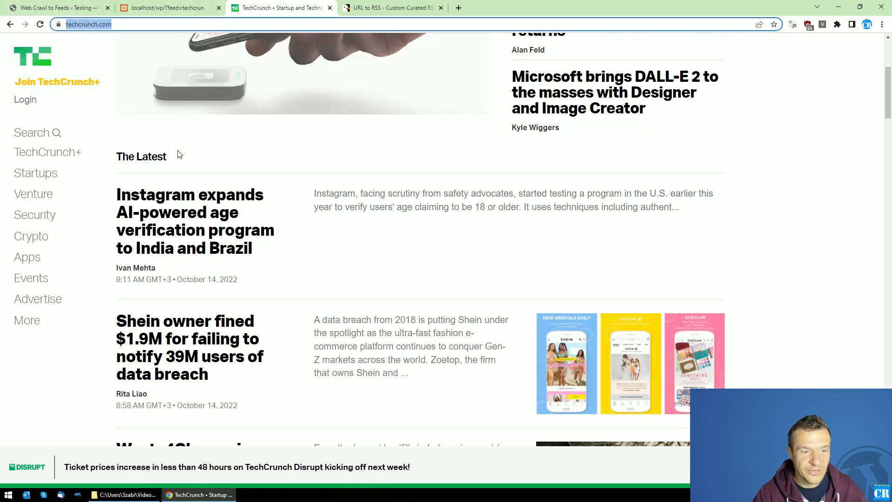
left_click(179, 224)
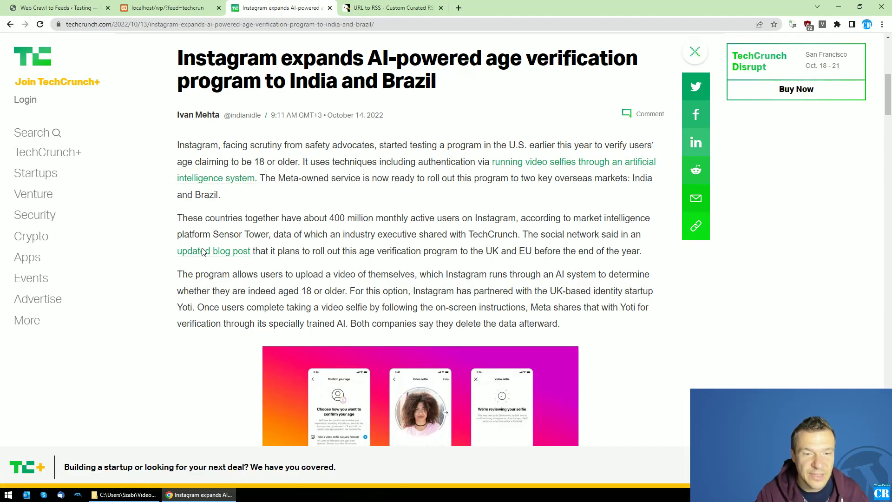
left_click(92, 4)
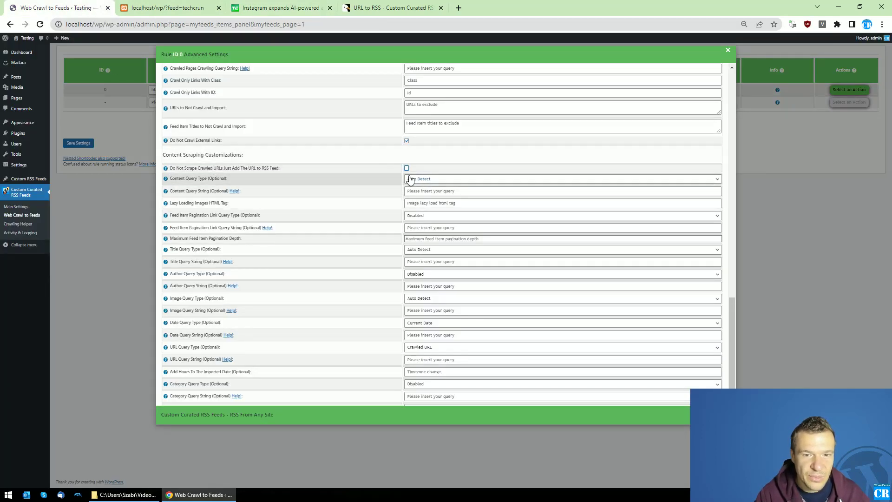
- Rename the rule's feed to techcrun2 and save the settings
left_click(109, 149)
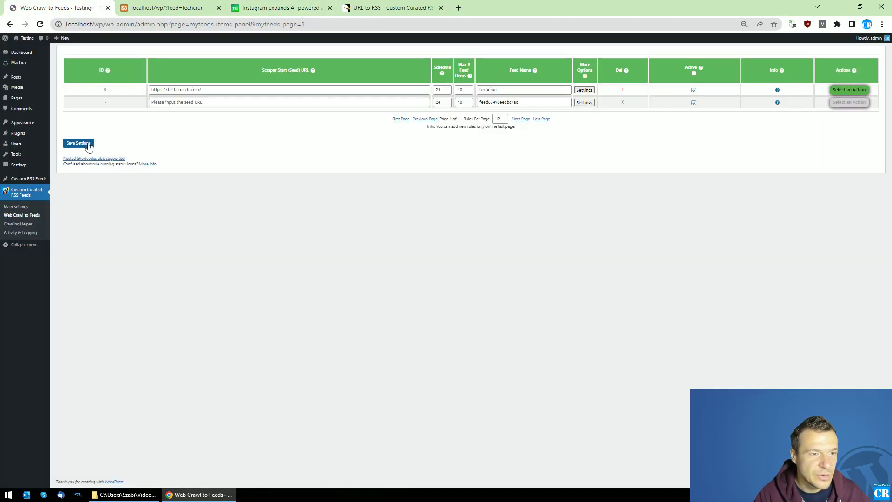
left_click(509, 90)
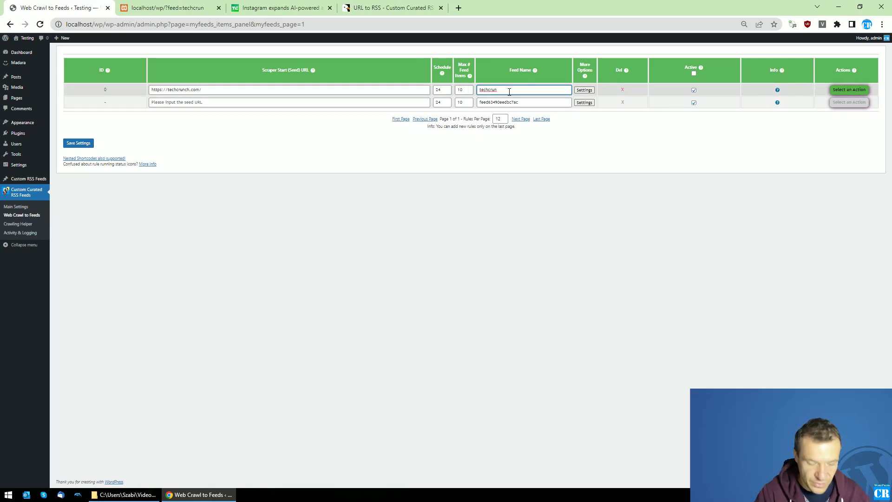
left_click(91, 143)
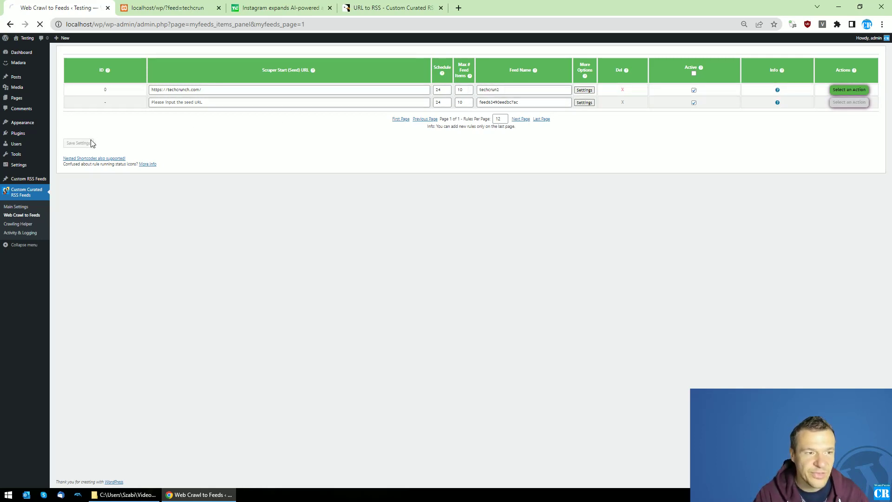
- Run rule 0 now and confirm, then review its advanced settings
left_click(849, 90)
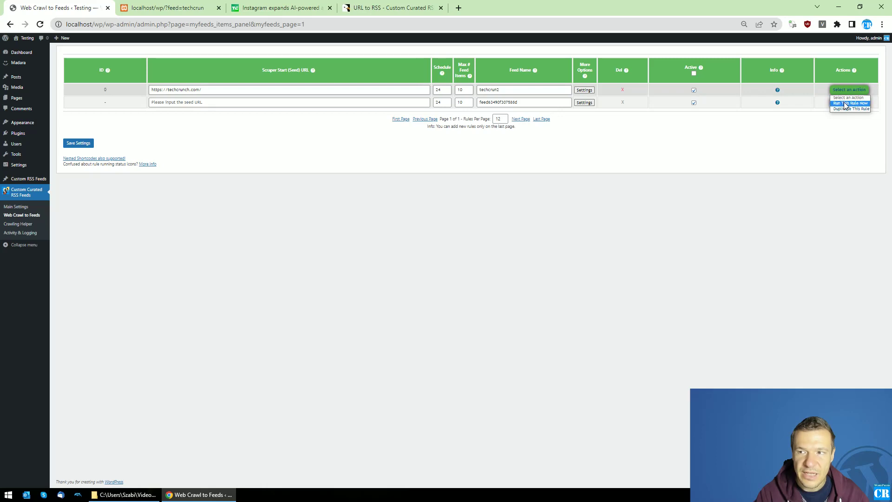
left_click(847, 105)
key("Return")
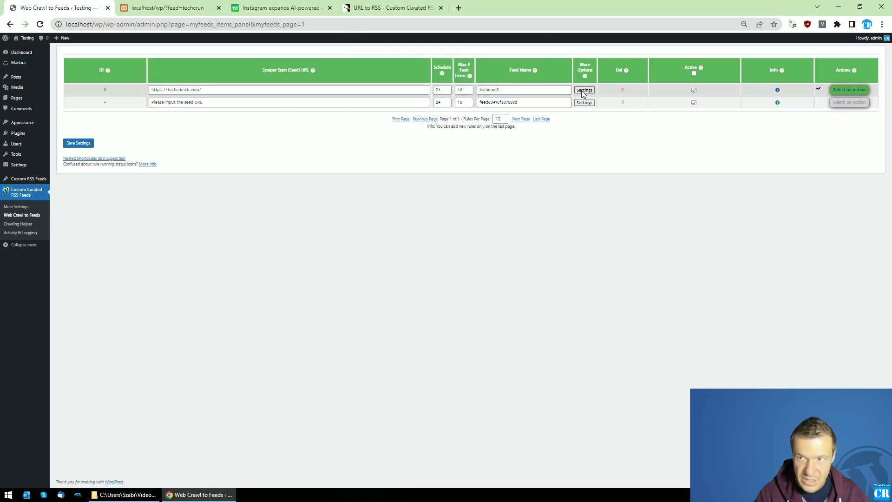
left_click(584, 90)
scroll(326, 259, "down", 15)
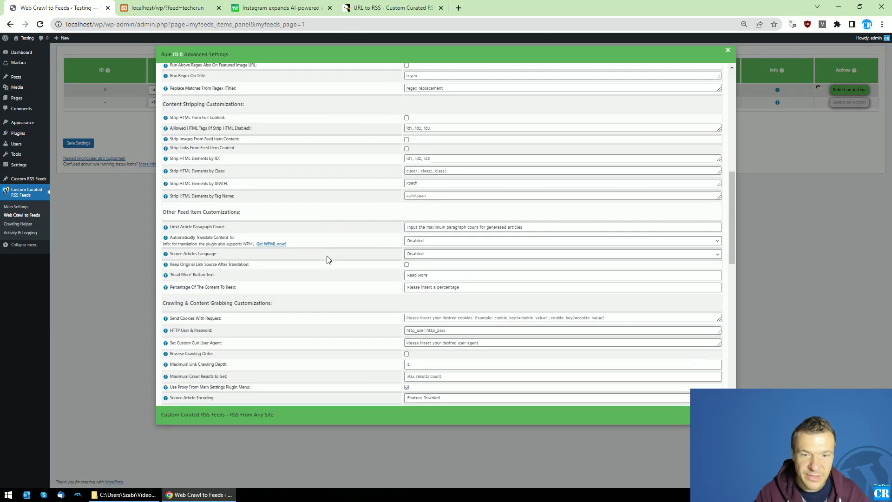
scroll(386, 260, "down", 5)
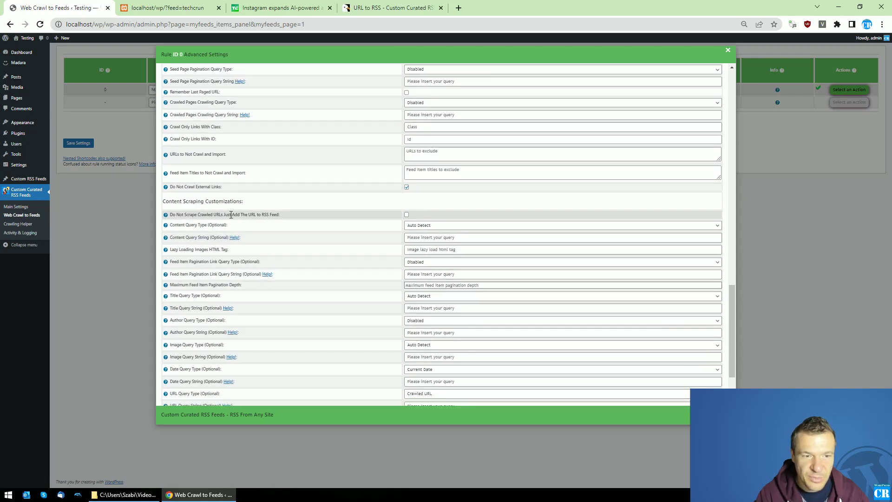
left_click(804, 192)
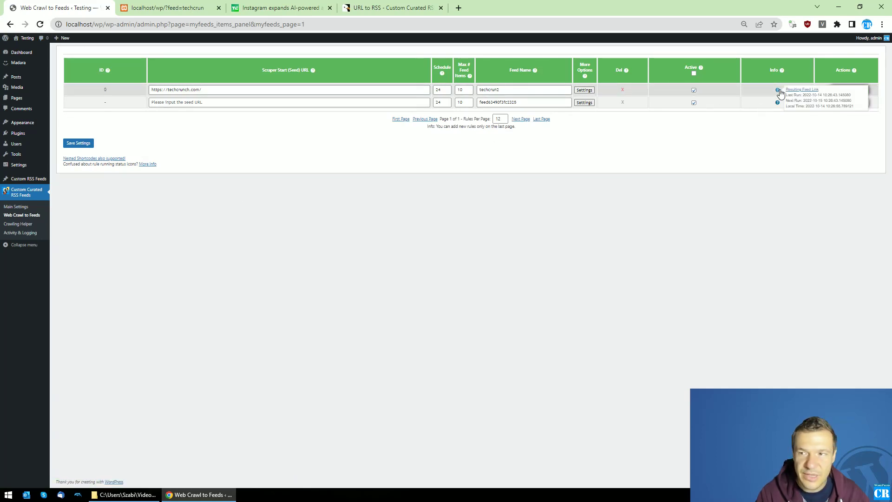
- Open the techcrun2 feed, confirm its 10 items carry full content, and return to the rules page
left_click(802, 89)
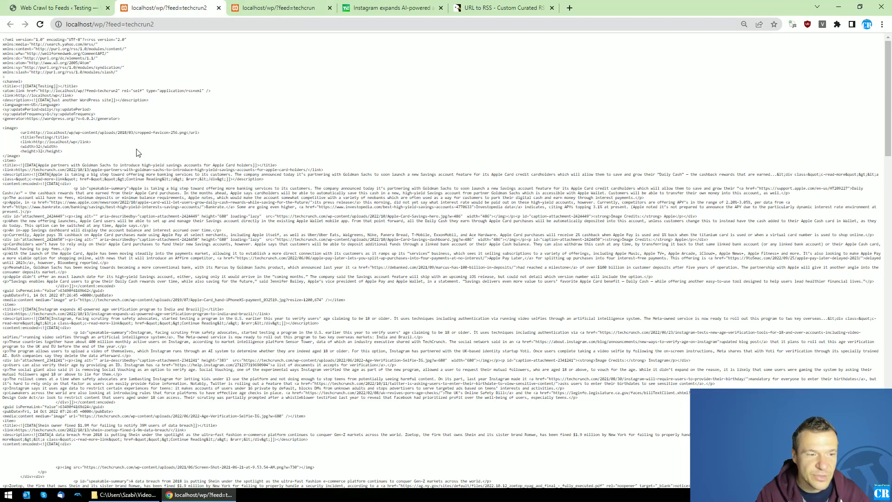
scroll(138, 153, "down", 3)
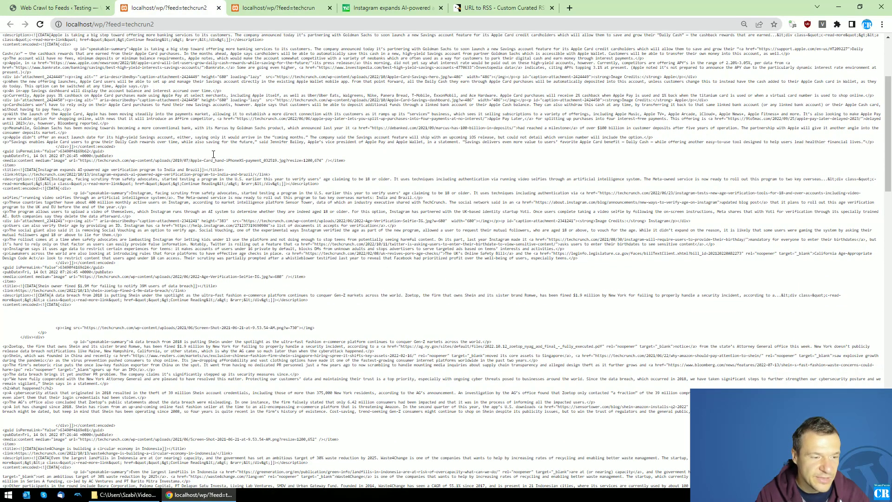
scroll(214, 154, "down", 4)
key("ctrl+f")
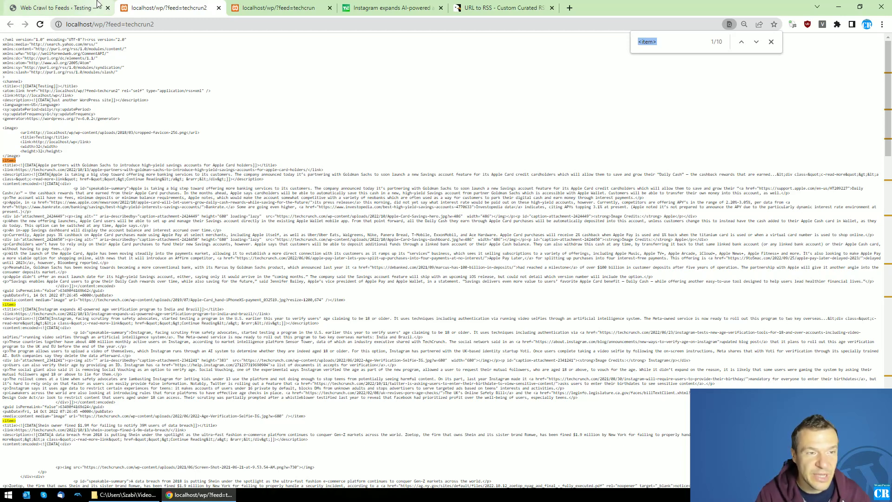
left_click(97, 4)
left_click(163, 3)
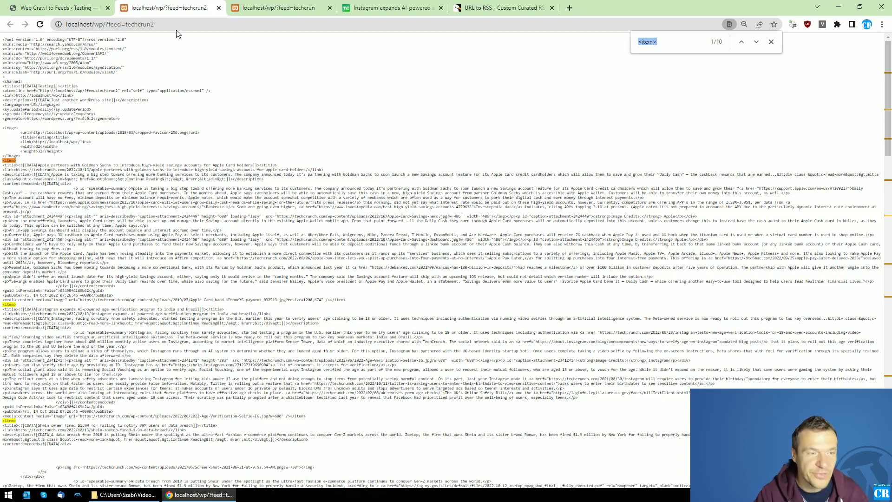
left_click(99, 6)
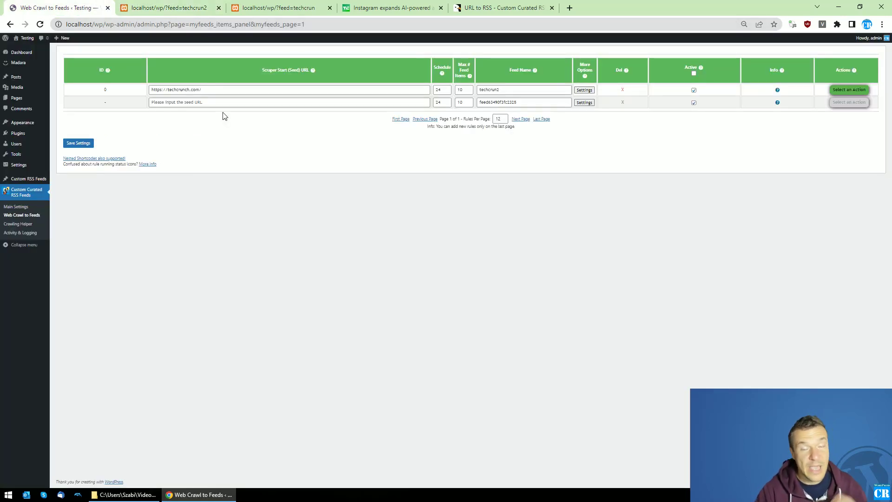